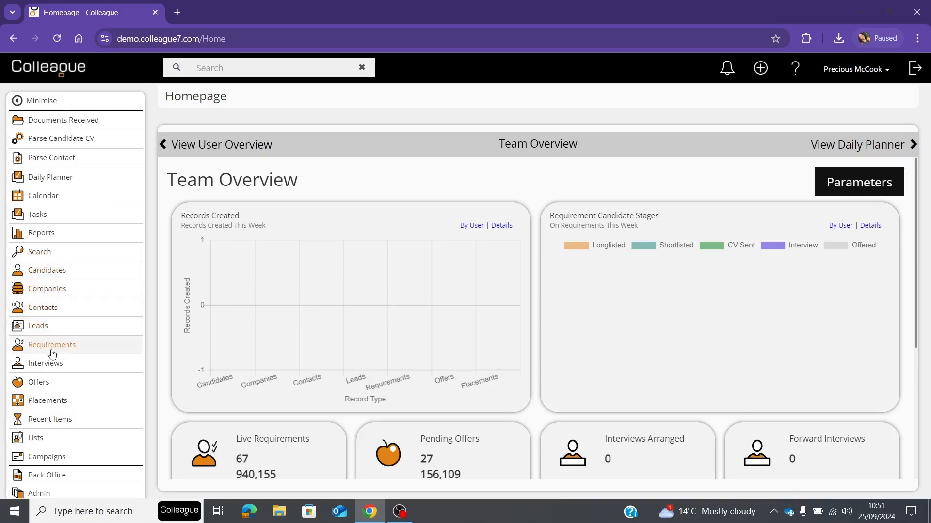
# - In the candidate listing options, move the Surname column directly above Email Address
pyautogui.click(79, 275)
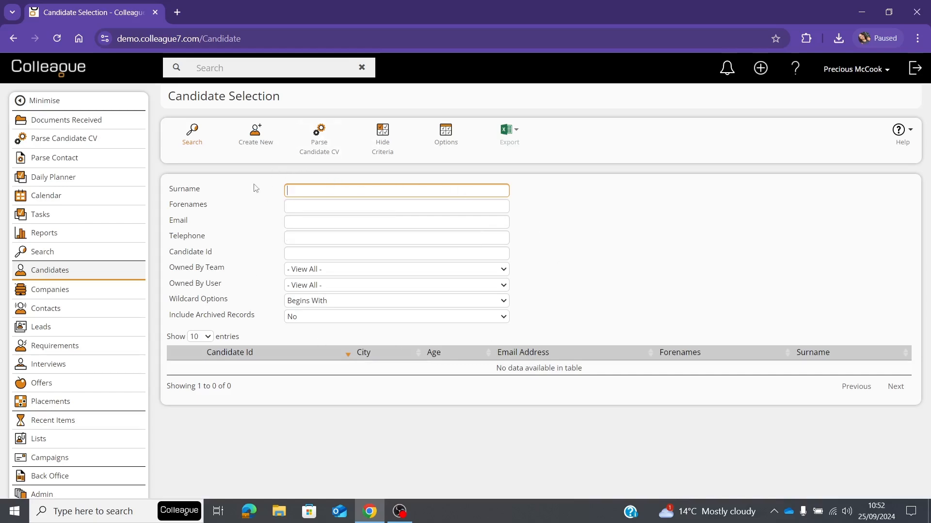
pyautogui.click(449, 139)
pyautogui.moveTo(268, 350); pyautogui.dragTo(252, 273)
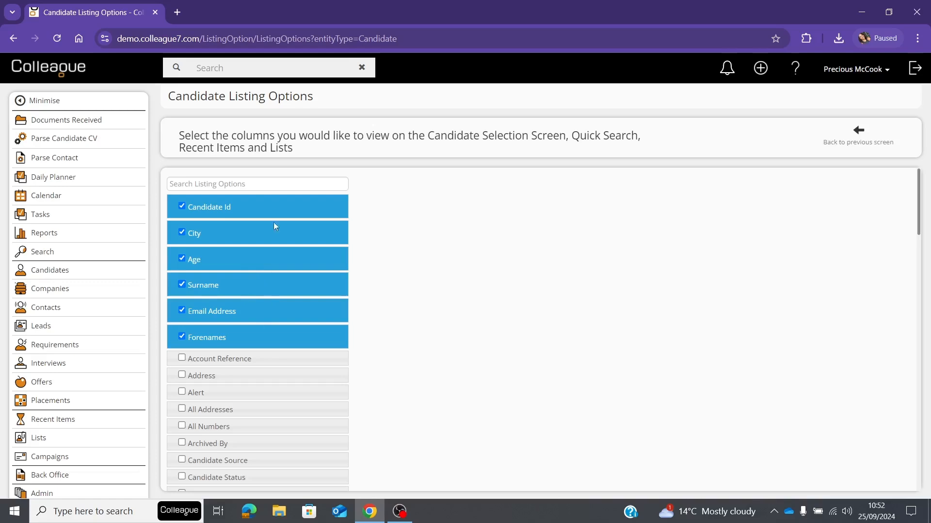
# - Review the other columns available for the candidate listing and go back to the Candidate Selection screen
pyautogui.scroll(-8, 237, 372)
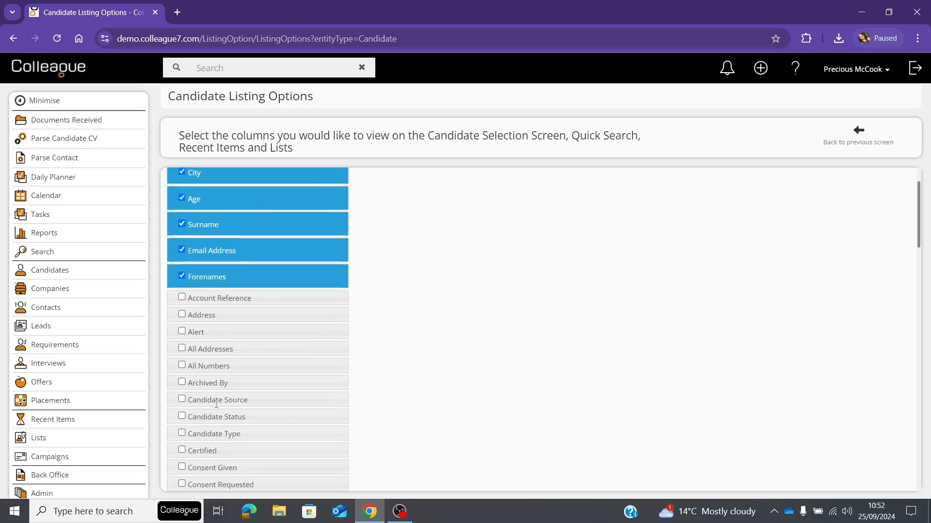
pyautogui.scroll(-15, 192, 420)
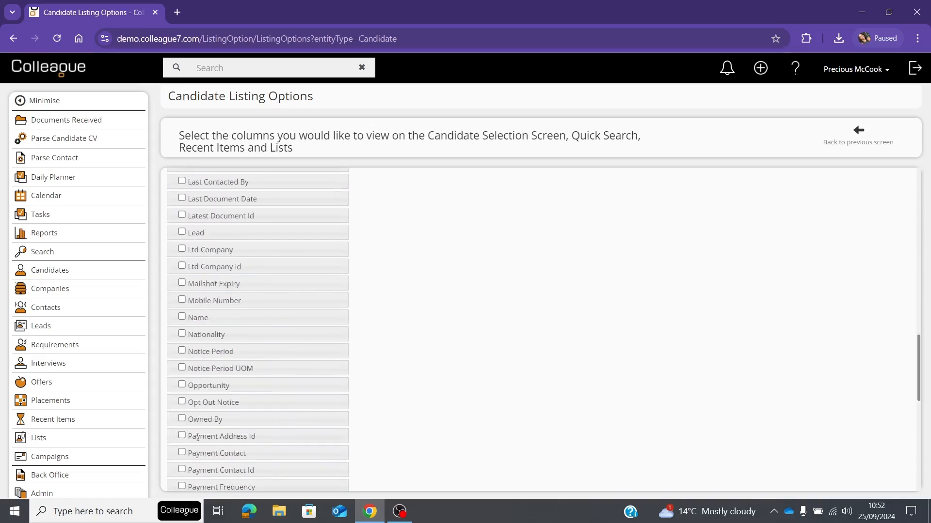
pyautogui.scroll(18, 229, 419)
pyautogui.scroll(8, 229, 419)
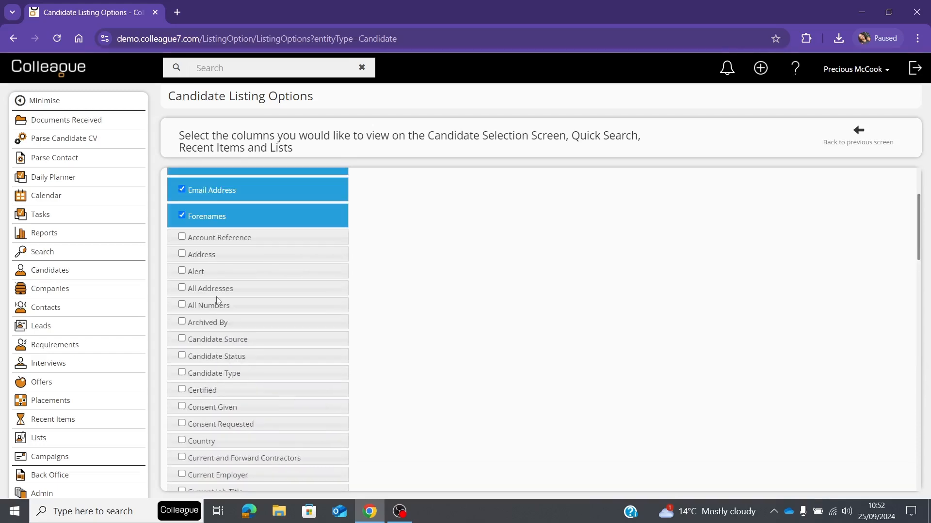
pyautogui.click(182, 334)
pyautogui.click(183, 335)
pyautogui.click(838, 147)
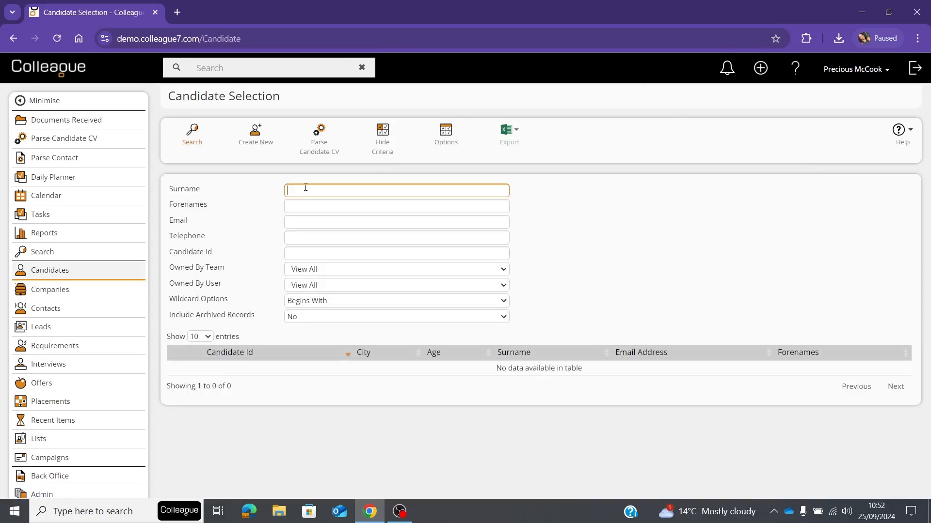
# - View the blank new candidate form and the file chooser for parsing a candidate CV, backing out of both
pyautogui.click(266, 137)
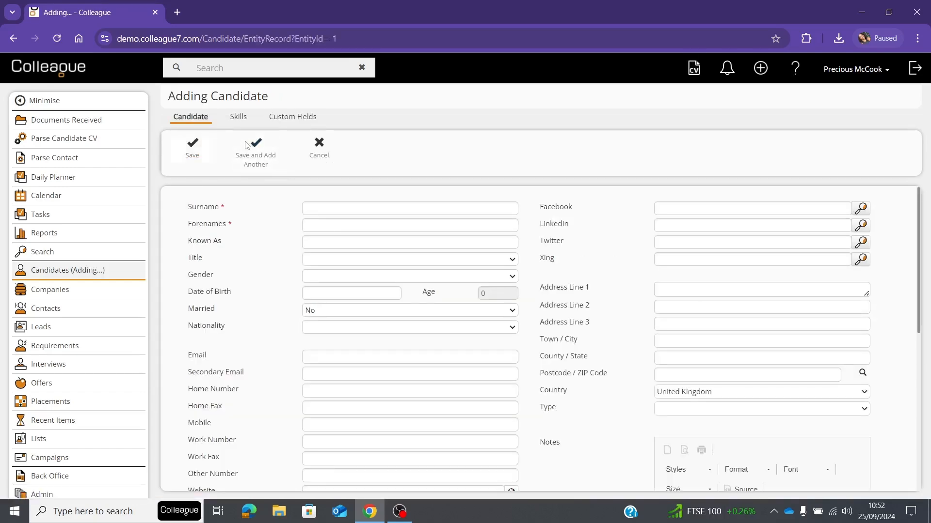
pyautogui.click(12, 39)
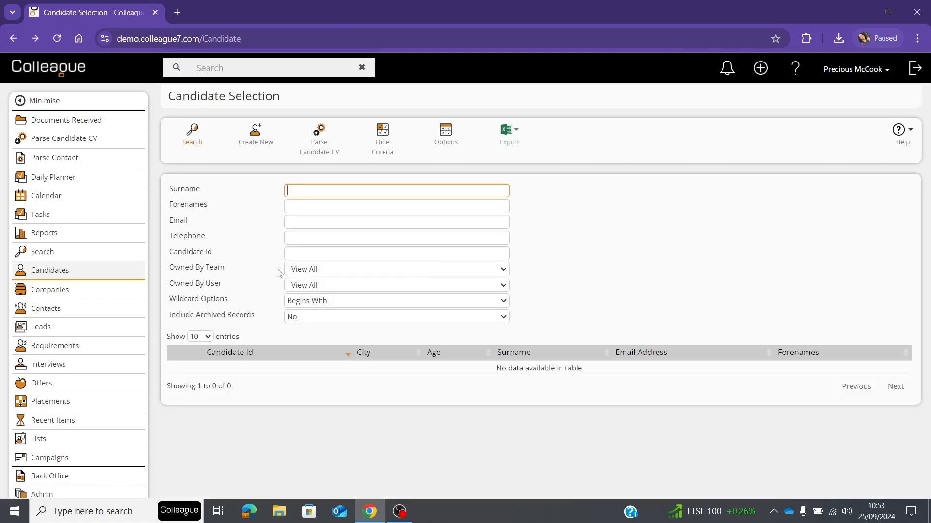
pyautogui.click(332, 140)
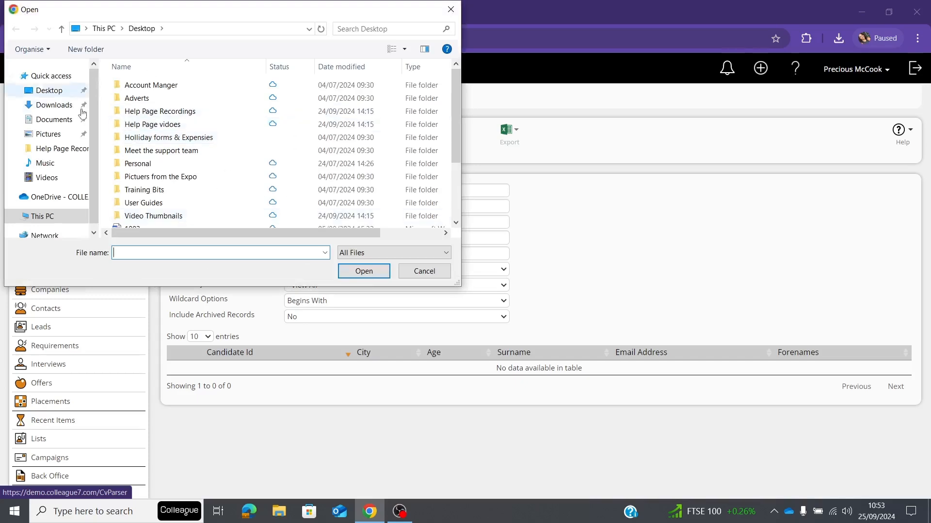
pyautogui.click(428, 274)
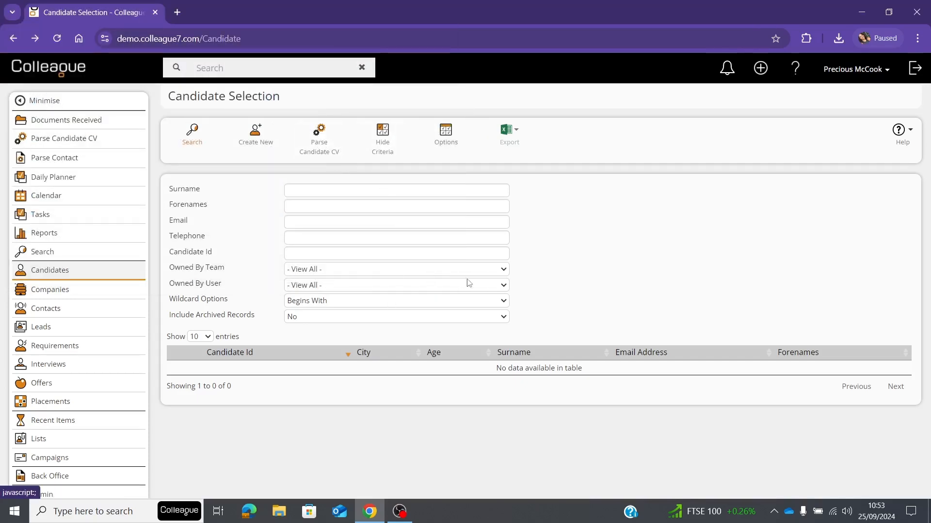
# - Enter a surname as the criterion and search for matching candidates
pyautogui.click(340, 193)
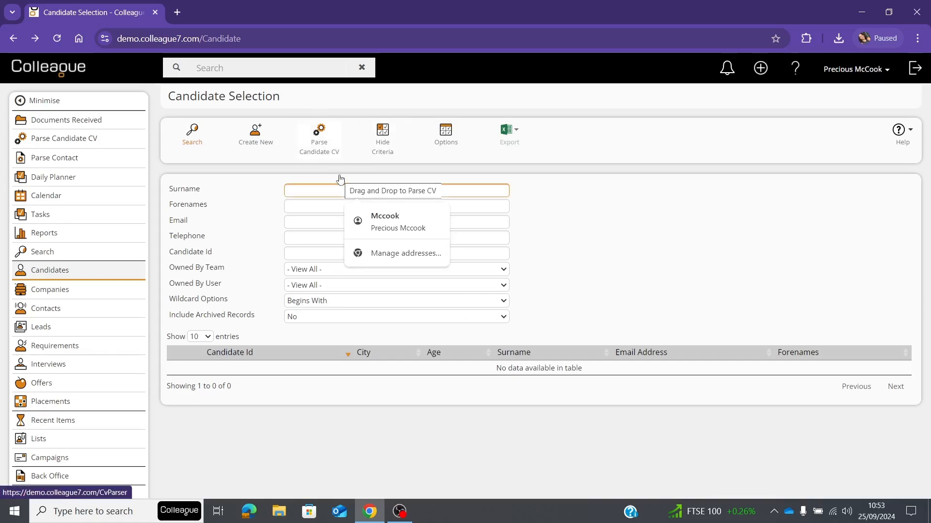
pyautogui.write('Smith')
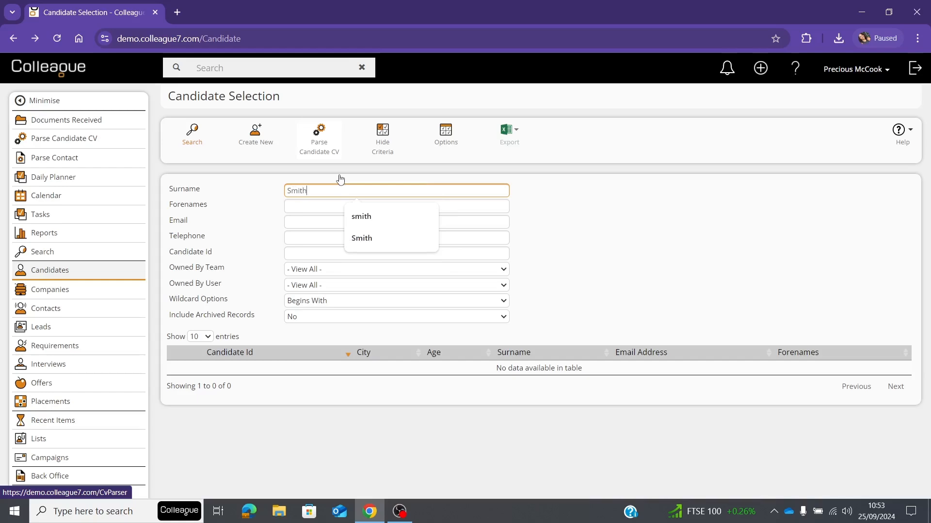
pyautogui.click(660, 260)
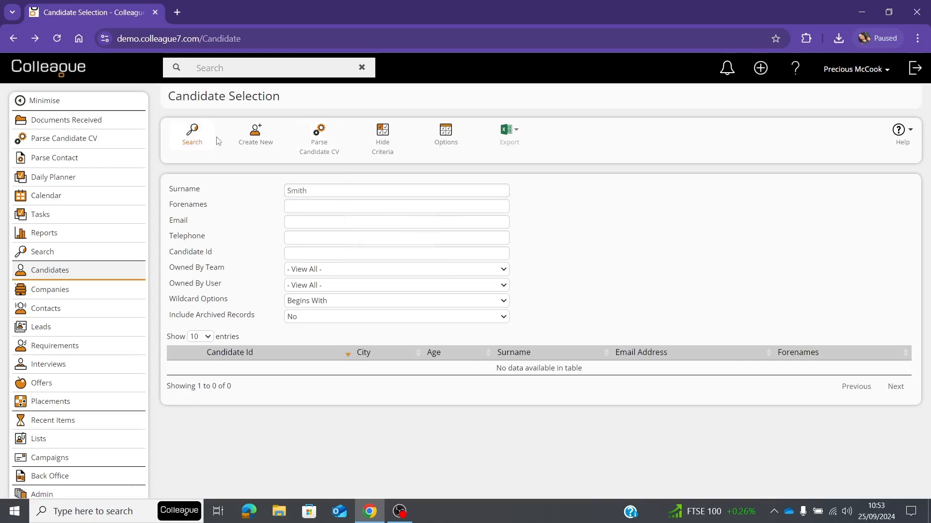
pyautogui.click(195, 140)
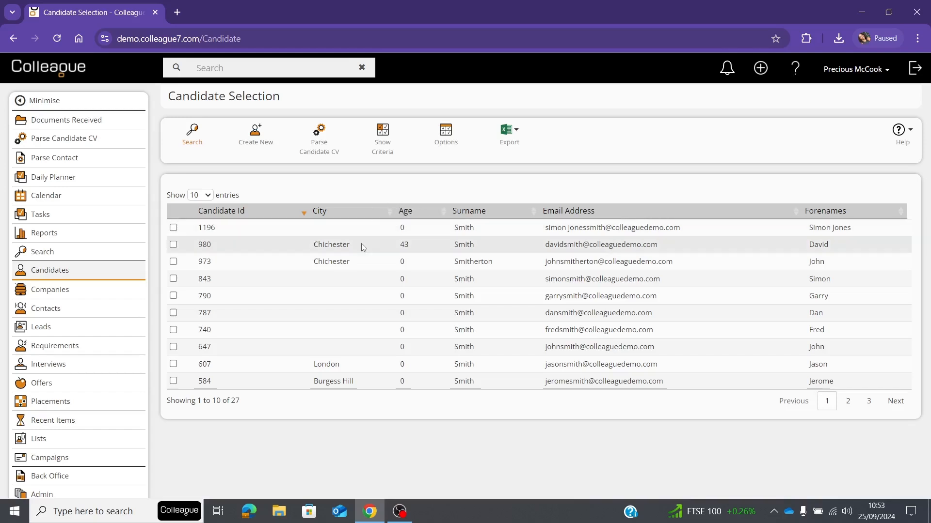
# - Show and hide the search criteria, and export all of the candidate search results
pyautogui.click(398, 138)
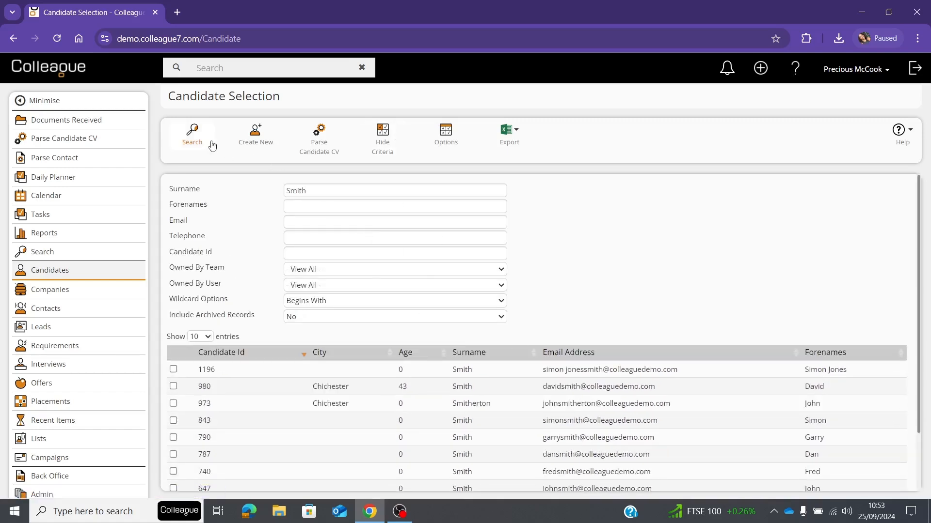
pyautogui.click(398, 139)
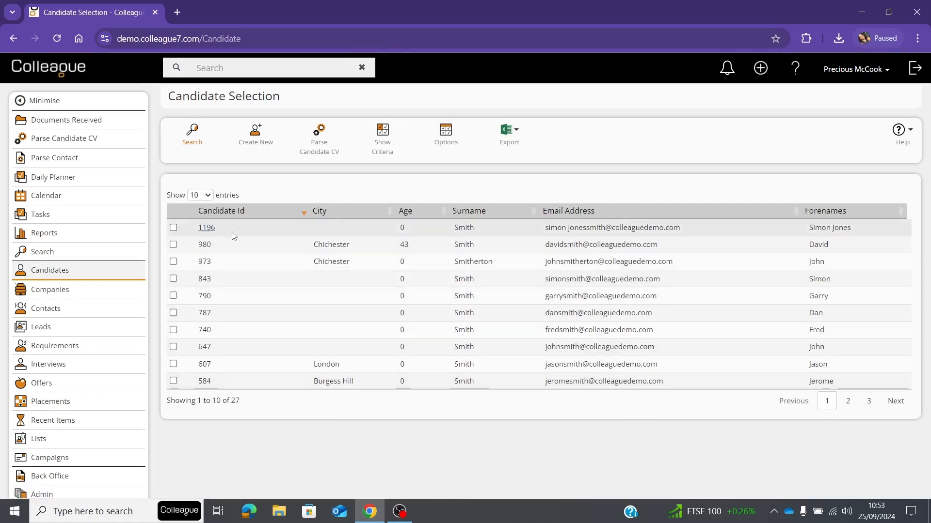
pyautogui.click(514, 145)
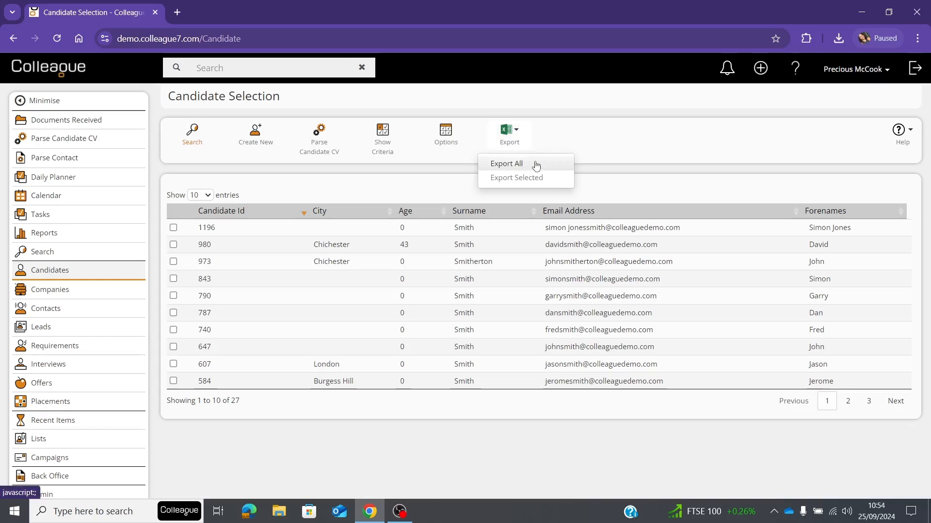
pyautogui.click(535, 166)
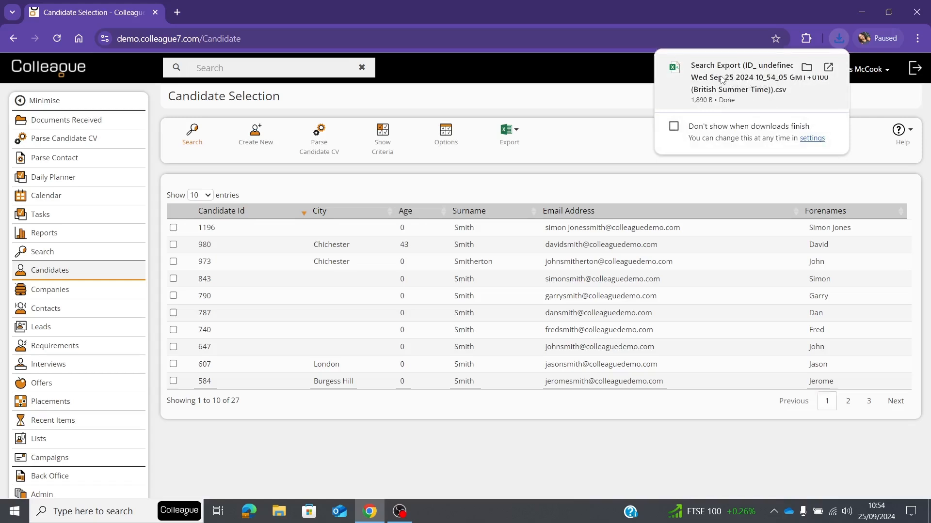
# - Select the first five candidates in the results and export only the selected records
pyautogui.click(173, 227)
pyautogui.click(173, 244)
pyautogui.click(173, 298)
pyautogui.click(173, 315)
pyautogui.click(173, 332)
pyautogui.click(510, 135)
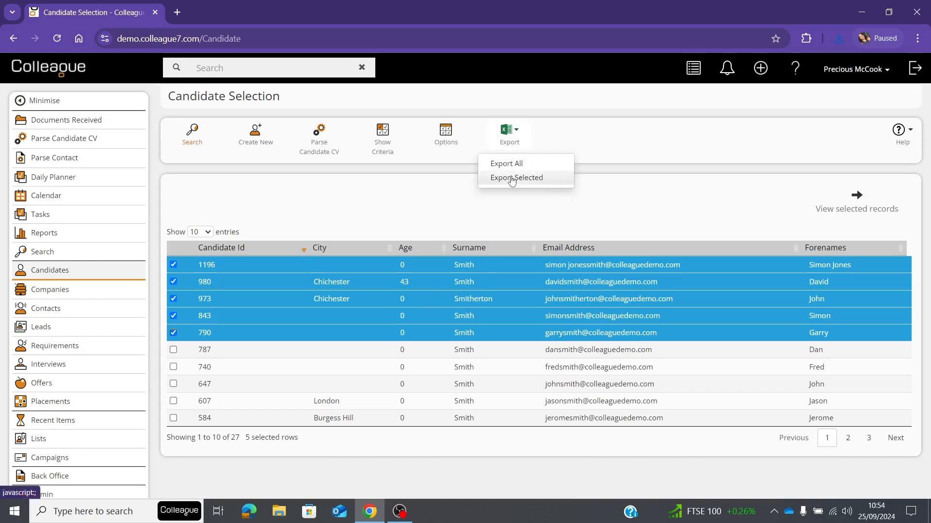
pyautogui.click(544, 179)
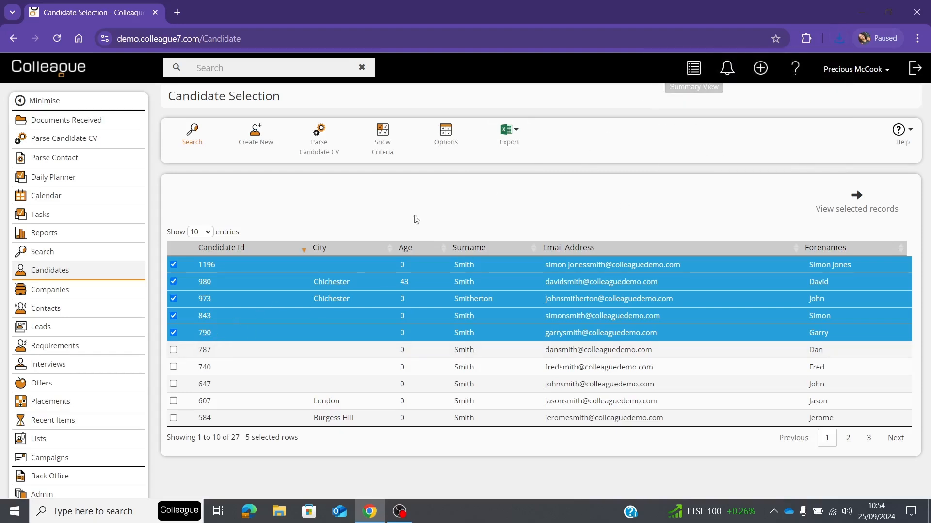
# - Review the first two selected candidates in the Summary View and close it
pyautogui.click(693, 72)
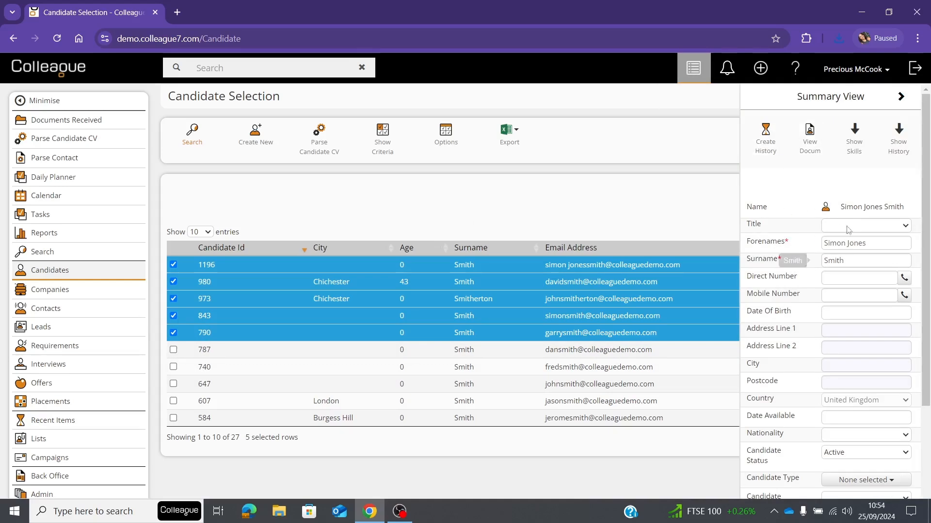
pyautogui.scroll(-3, 803, 291)
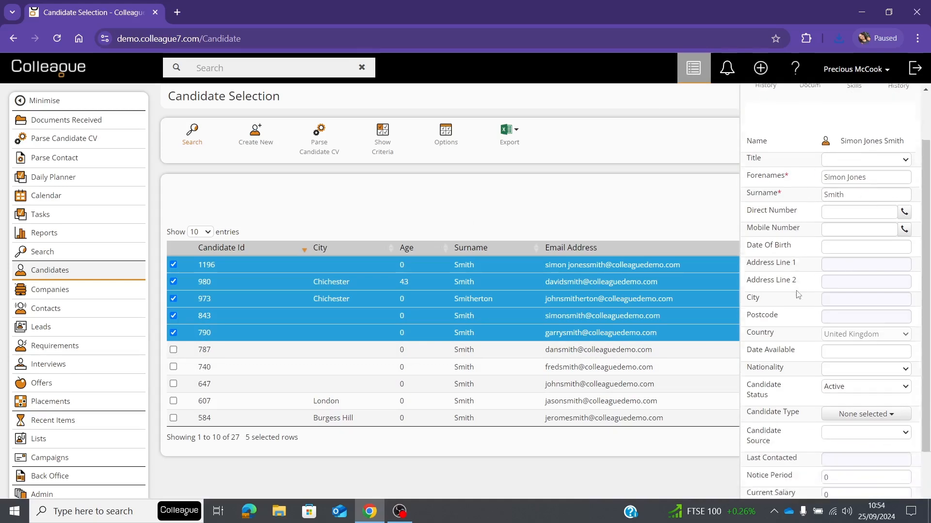
pyautogui.scroll(3, 810, 281)
pyautogui.click(901, 96)
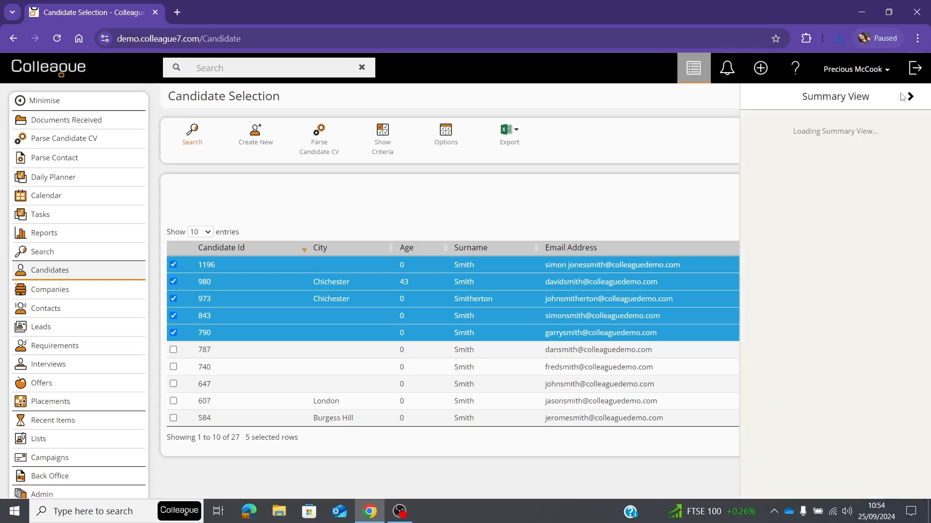
pyautogui.click(900, 96)
pyautogui.click(761, 99)
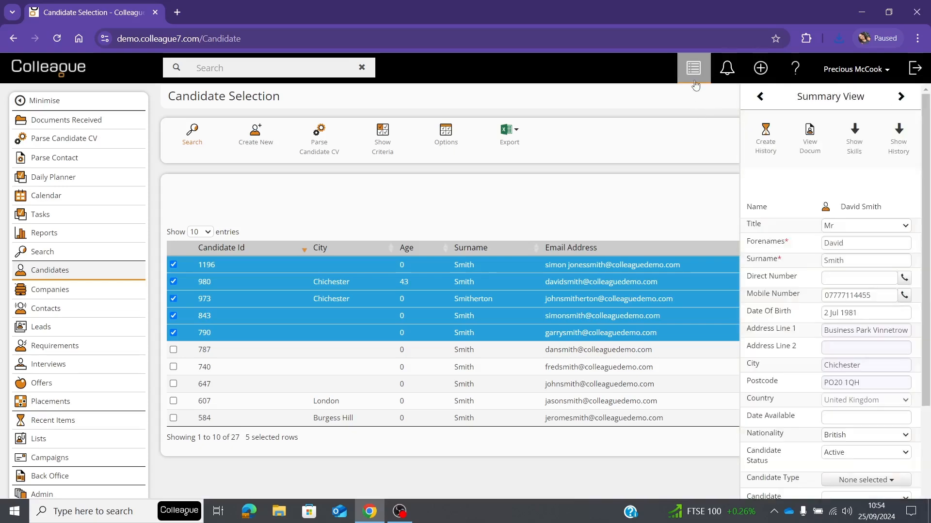
pyautogui.click(760, 98)
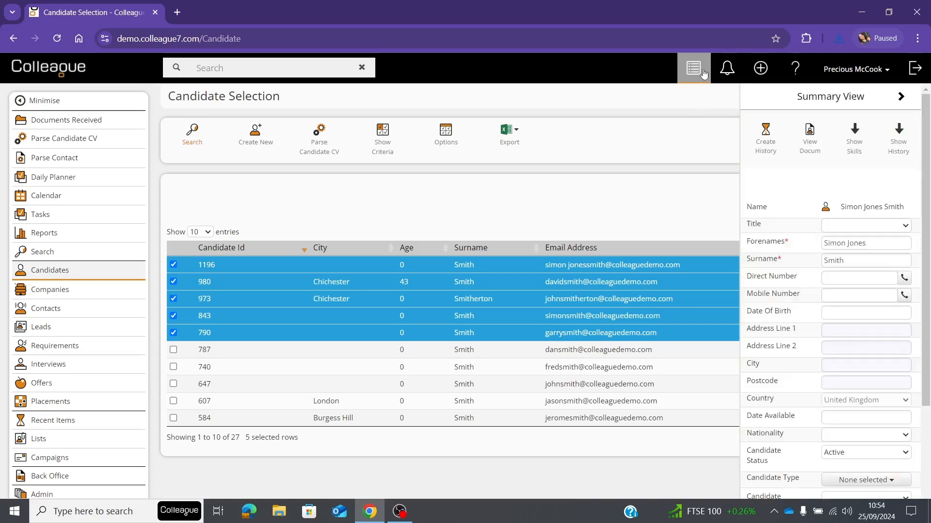
pyautogui.click(702, 73)
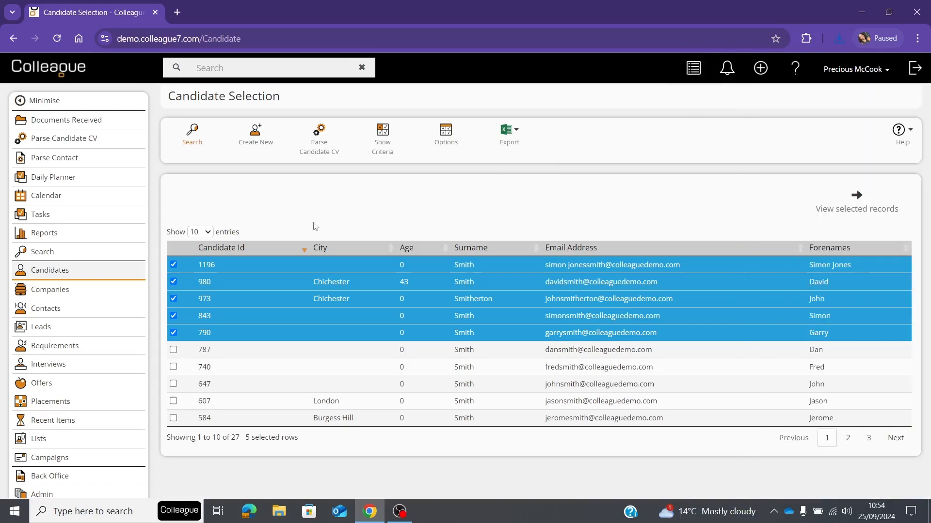
# - Deselect all five selected candidates in the results list
pyautogui.click(175, 265)
pyautogui.click(175, 283)
pyautogui.click(174, 299)
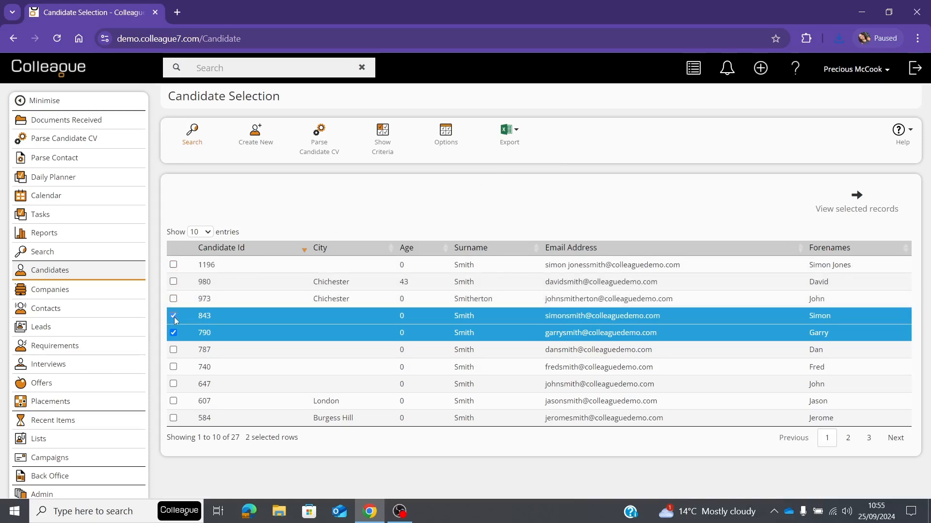
pyautogui.click(173, 316)
pyautogui.click(173, 296)
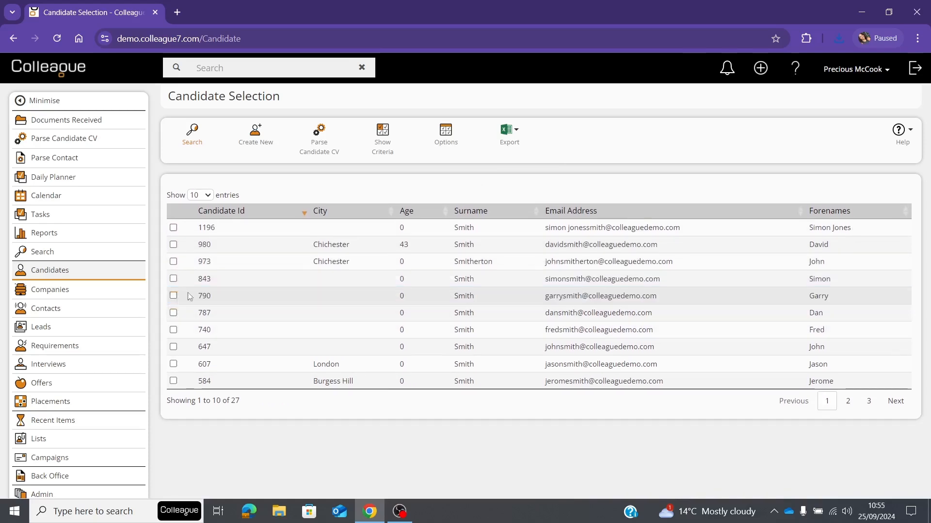
# - Sort the candidate results by City, Age, Surname, Email Address and finally Forenames
pyautogui.click(336, 213)
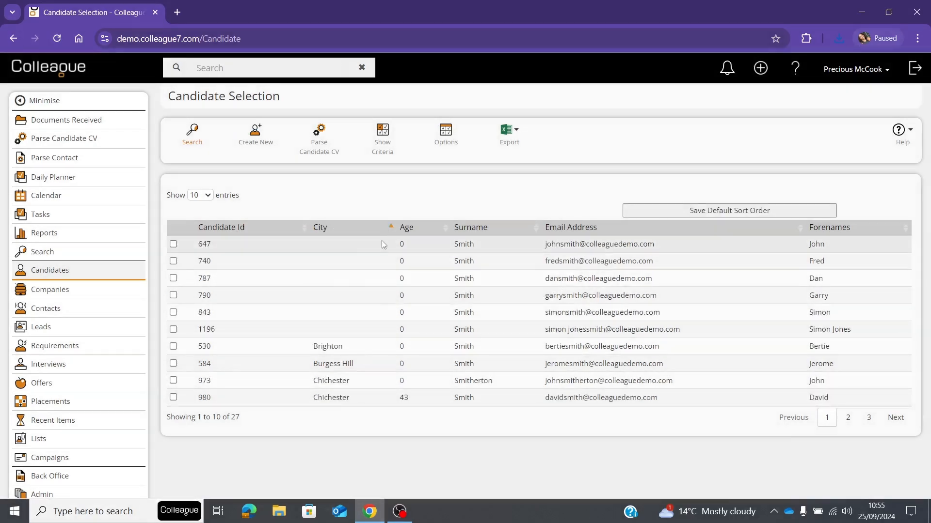
pyautogui.click(415, 227)
pyautogui.click(502, 228)
pyautogui.click(590, 233)
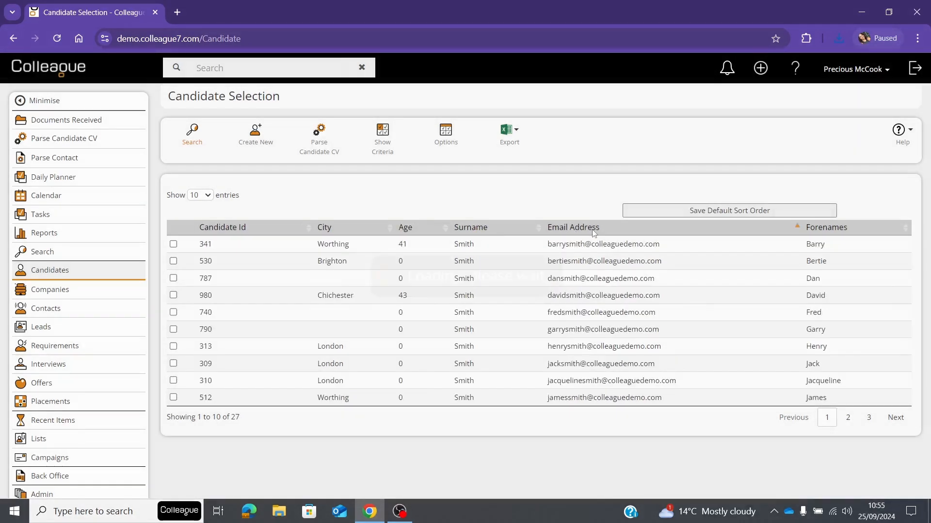
pyautogui.click(847, 230)
# - View the full record of the first candidate in the results and return to the list
pyautogui.click(341, 247)
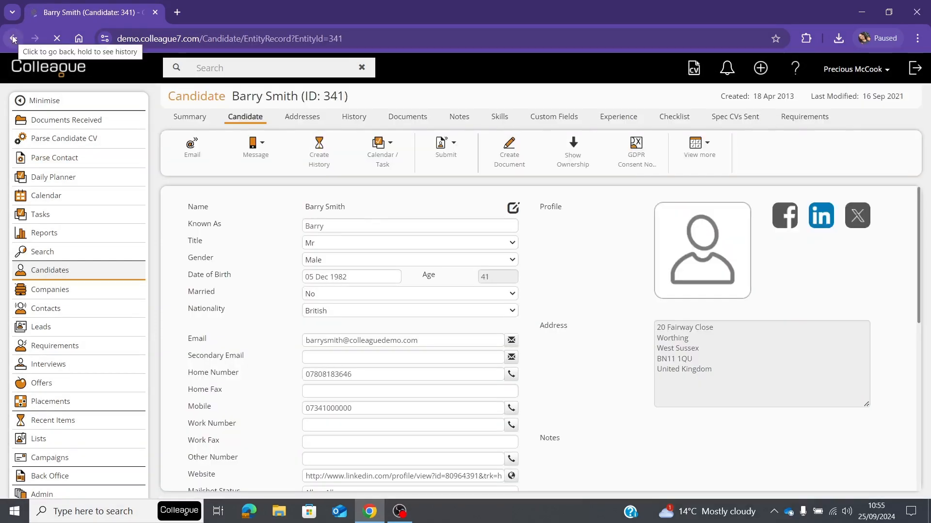
pyautogui.click(14, 39)
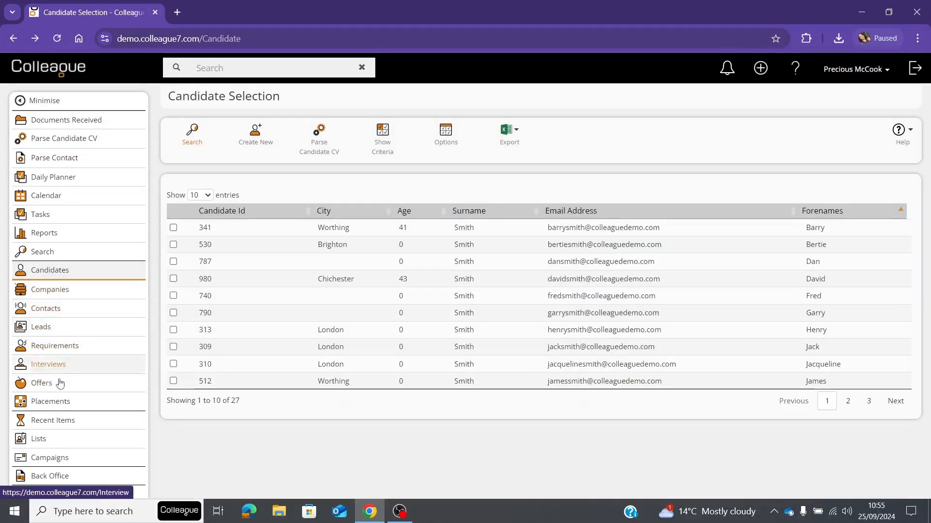
# - On the Requirement Selection screen, look up and select Colleague Software Ltd as the company and search for its live requirements
pyautogui.click(65, 354)
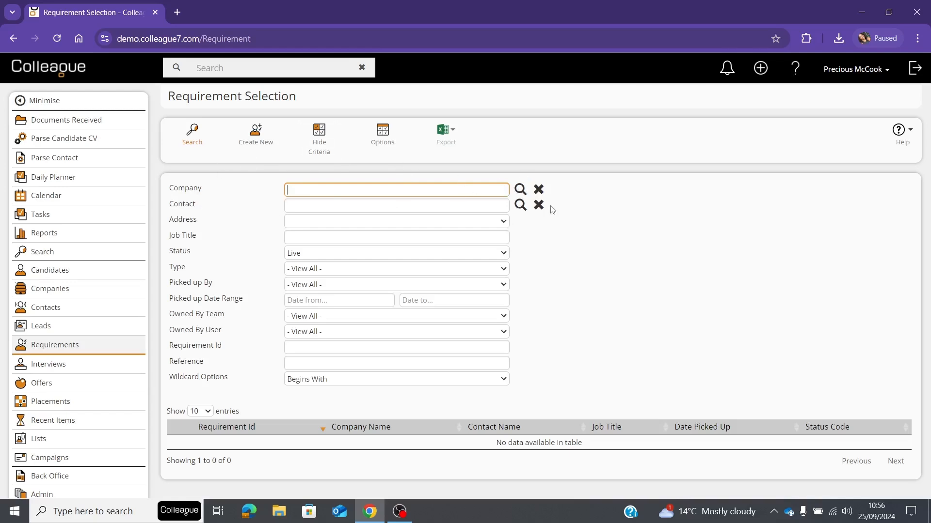
pyautogui.click(522, 192)
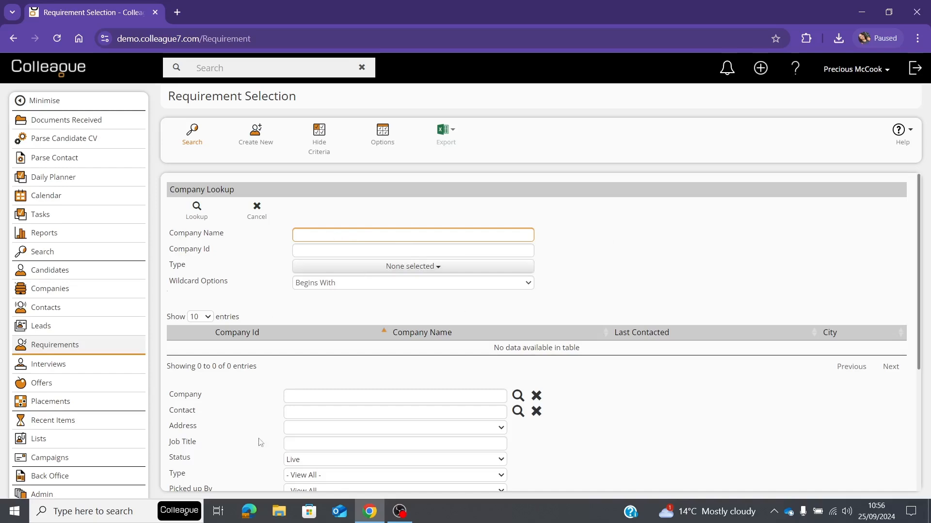
pyautogui.click(351, 235)
pyautogui.click(417, 262)
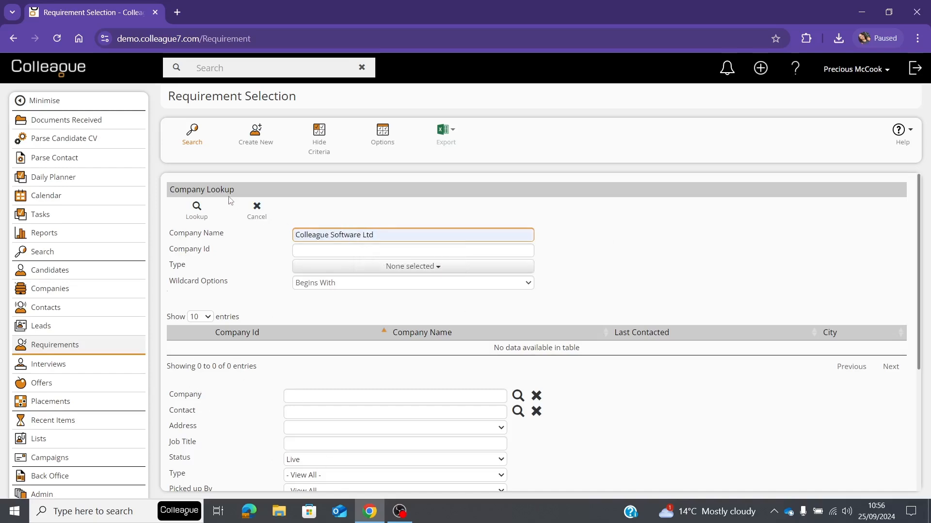
pyautogui.click(197, 210)
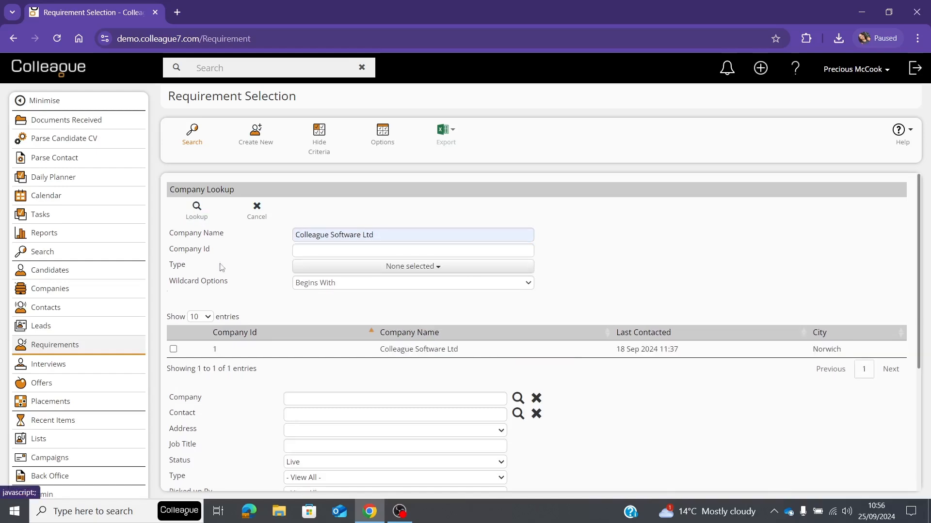
pyautogui.click(173, 349)
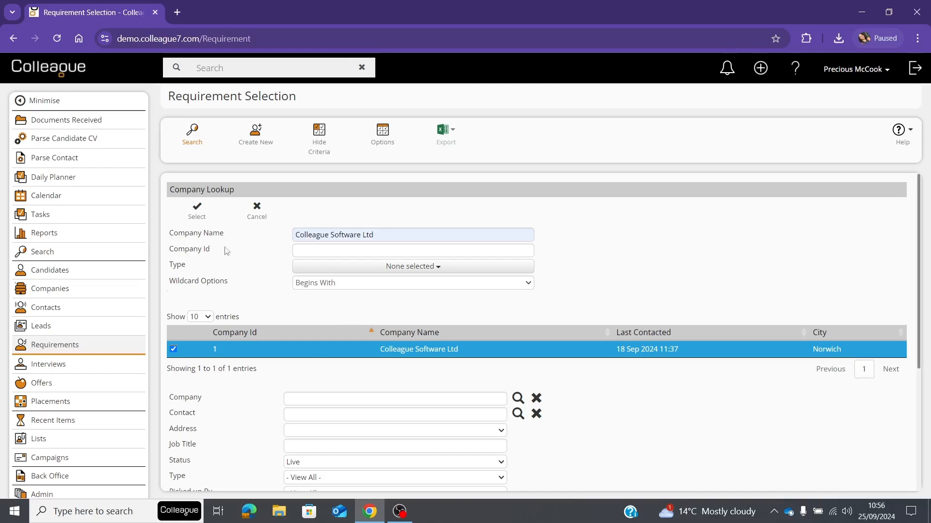
pyautogui.click(198, 214)
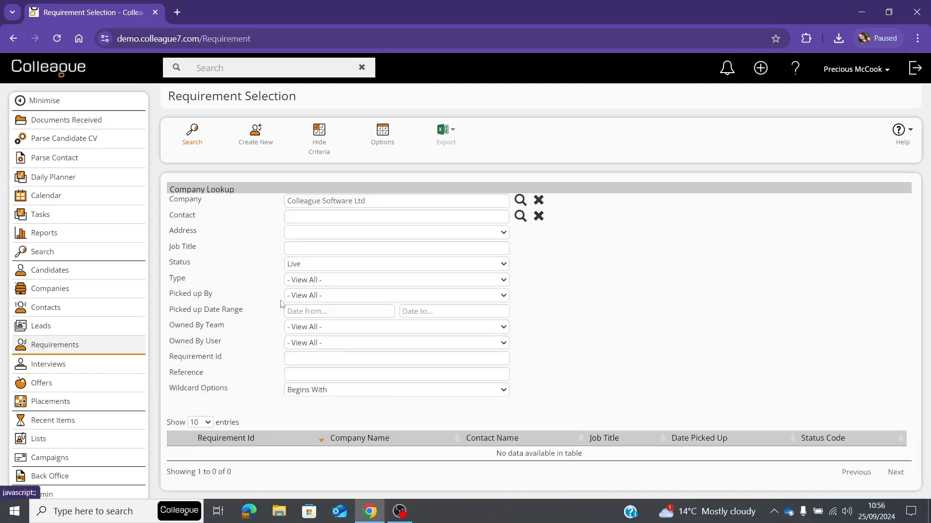
pyautogui.click(195, 137)
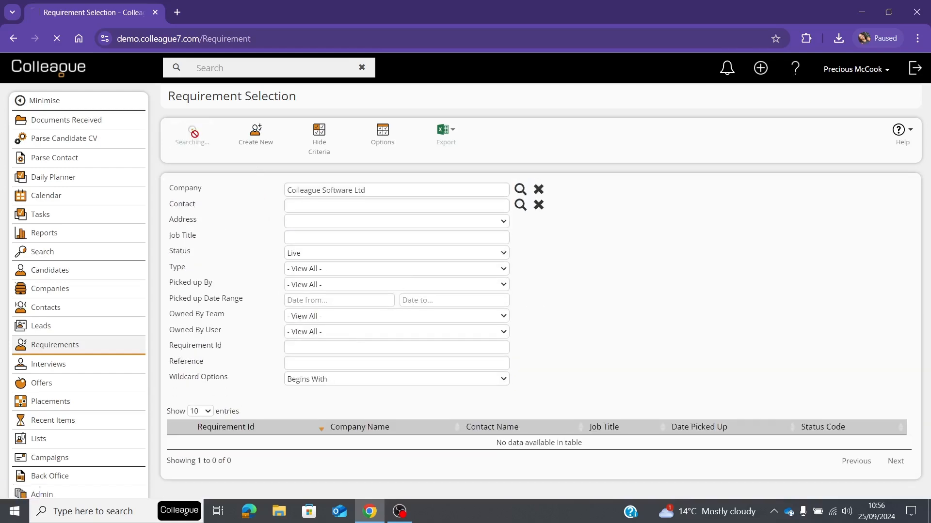